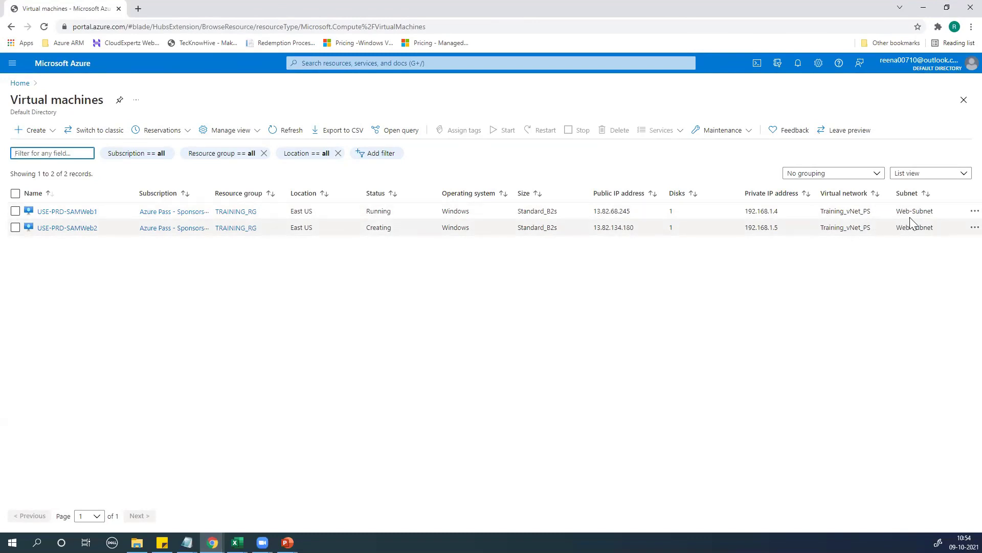
Step: Add an Availability set column to the virtual machines list, save it, and check that column for both machines
left_click(213, 134)
left_click(205, 179)
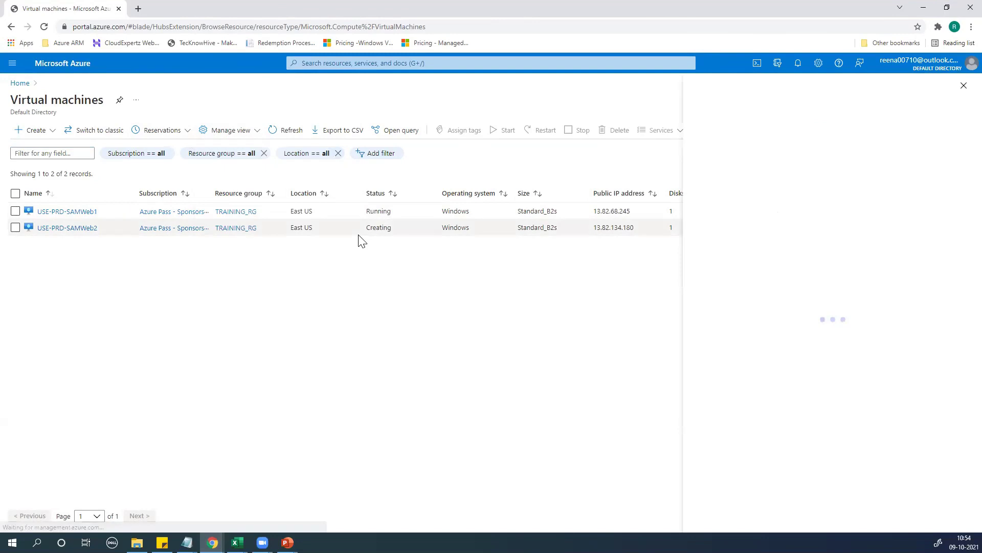
left_click(737, 410)
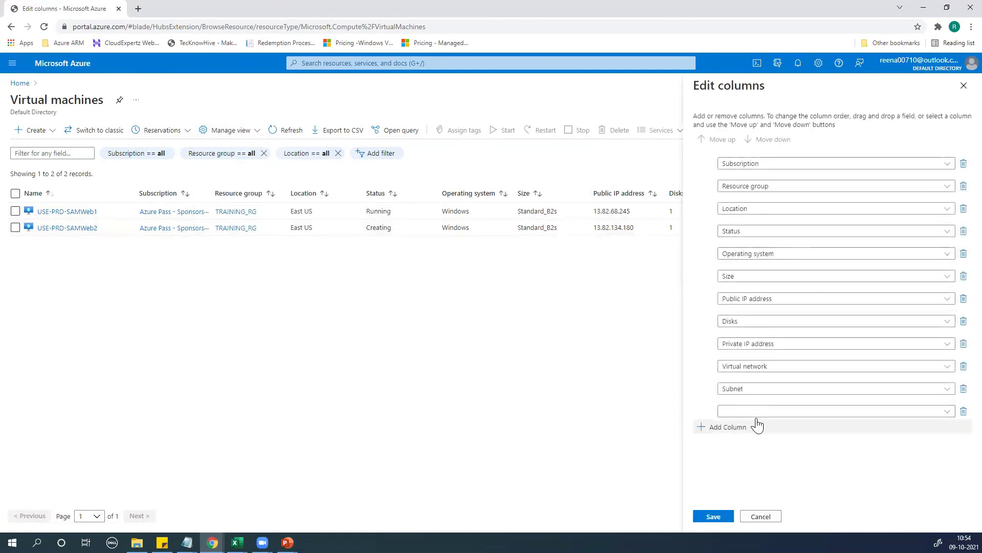
left_click(947, 411)
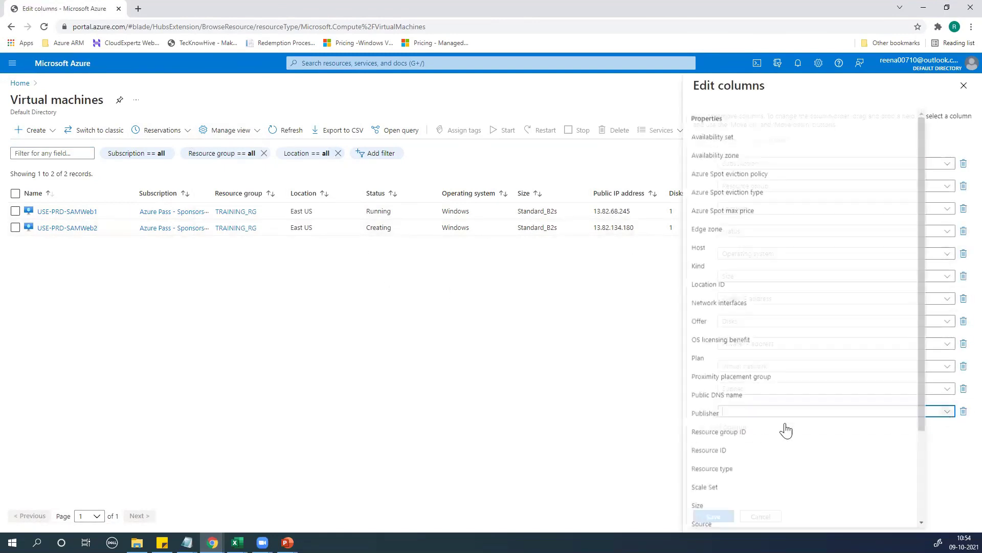
scroll(786, 430, "down", 3)
scroll(786, 429, "up", 3)
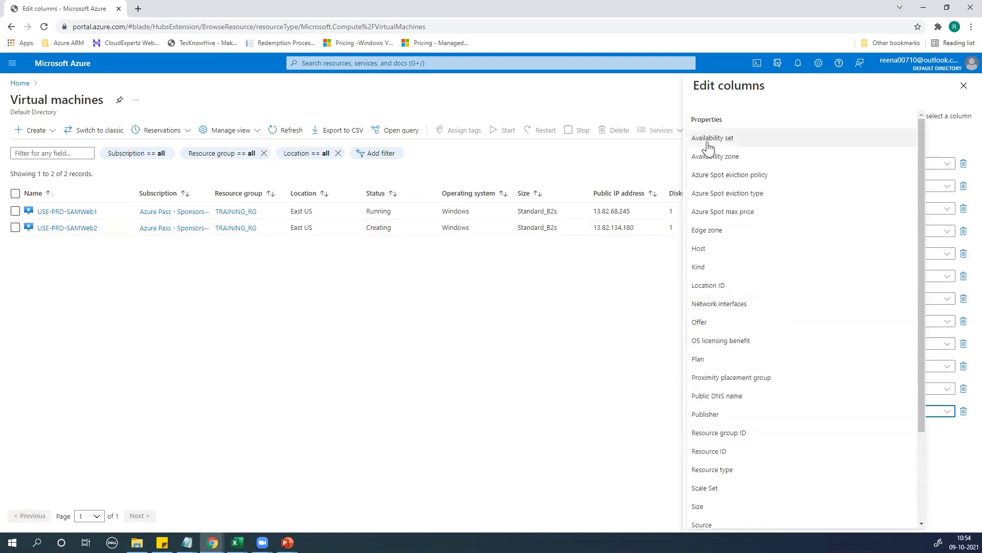
left_click(708, 148)
left_click(713, 517)
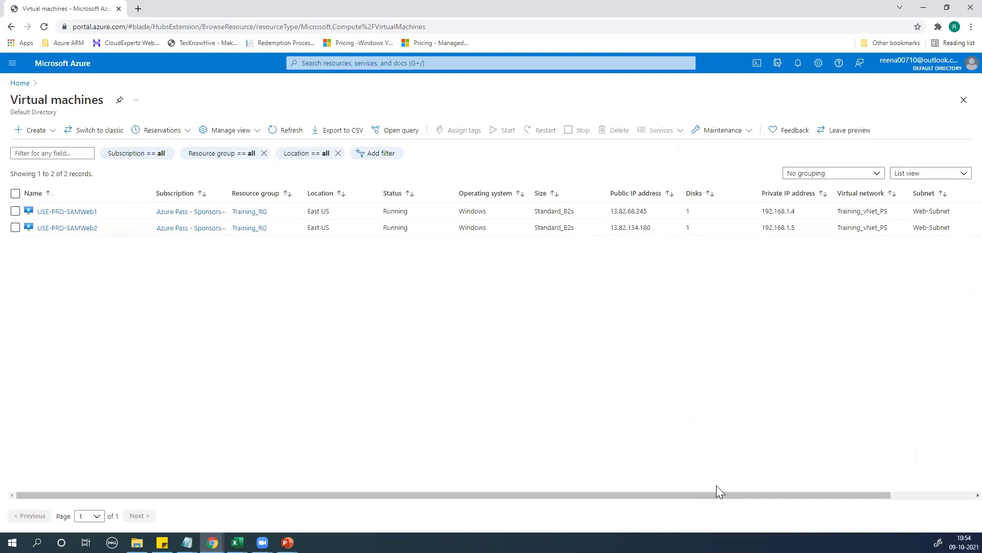
left_click_drag(748, 495, 834, 495)
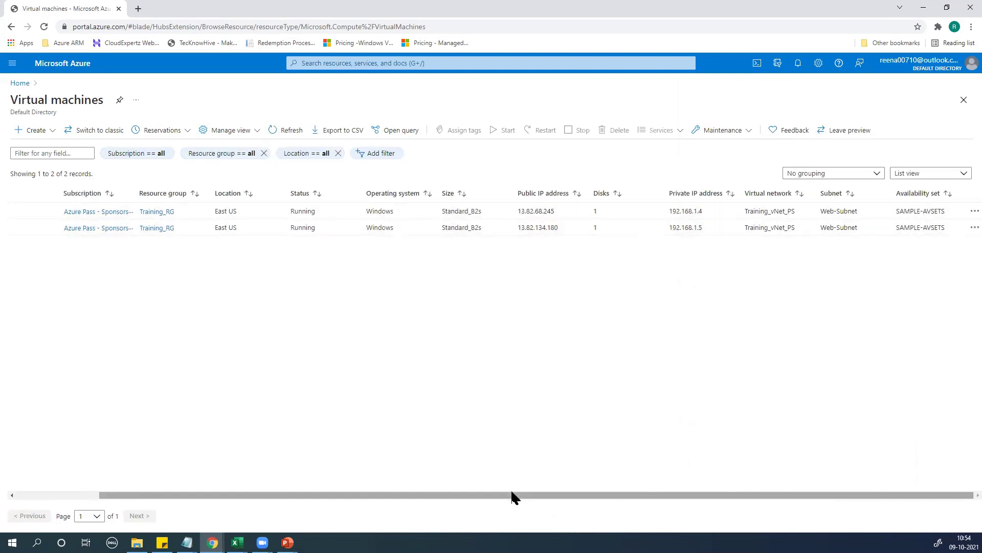
left_click_drag(512, 495, 281, 478)
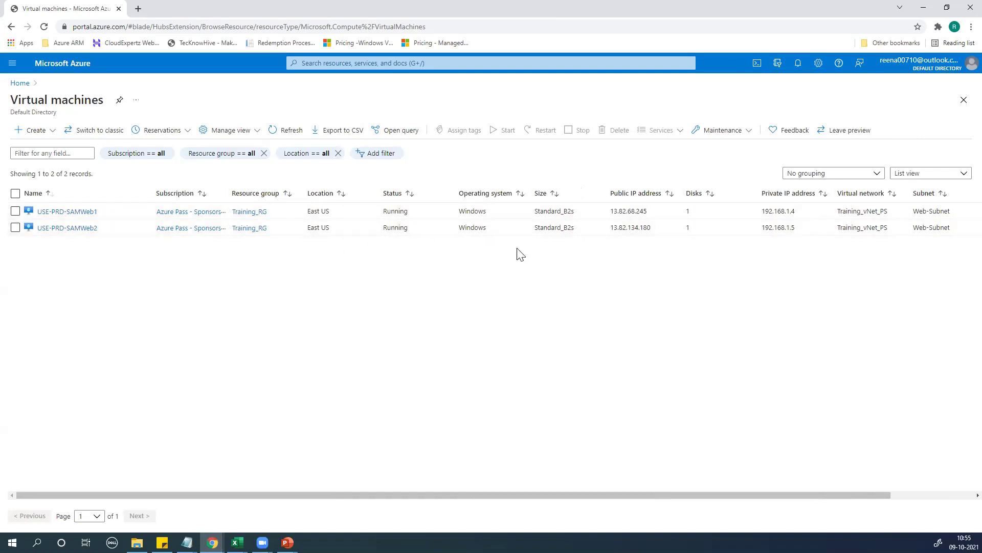
Step: Search the portal for "Recovery" and open the Recovery Services vaults service
left_click(360, 60)
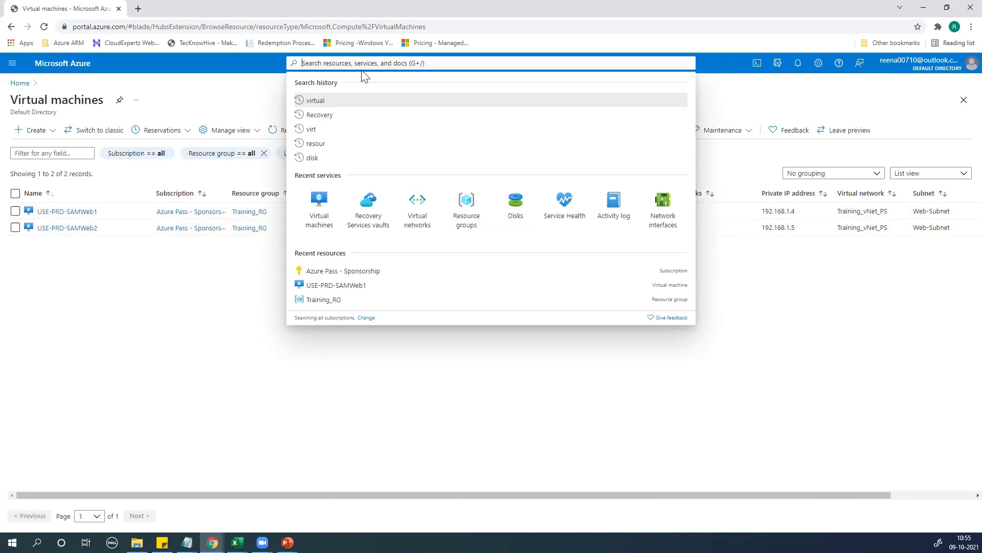
type("Re")
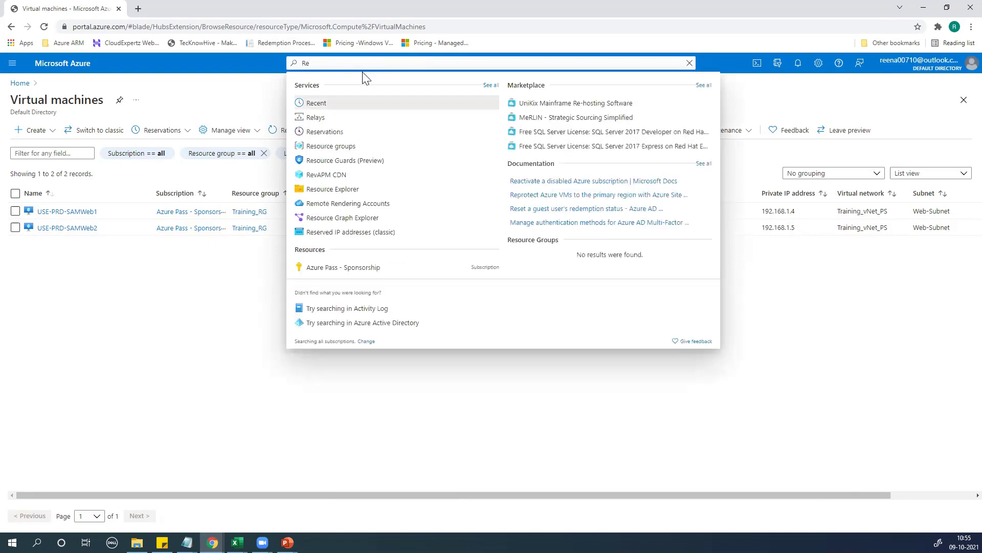
type("c")
key("BackSpace")
type("c")
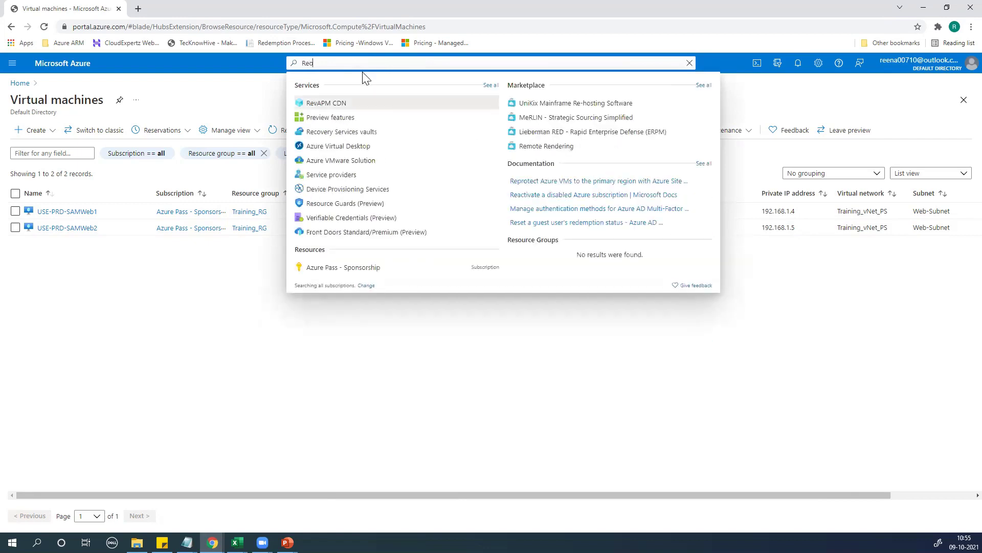
type("overy")
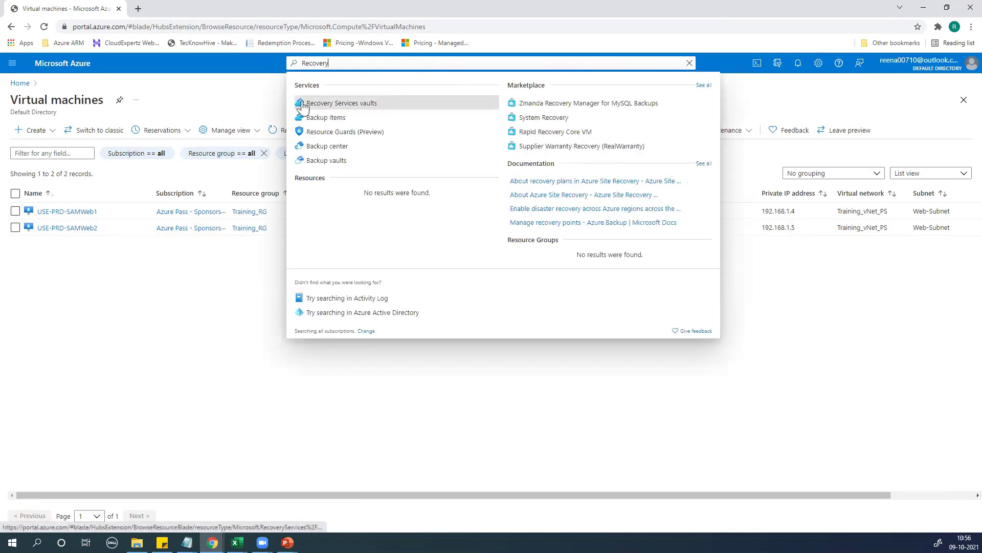
left_click(341, 106)
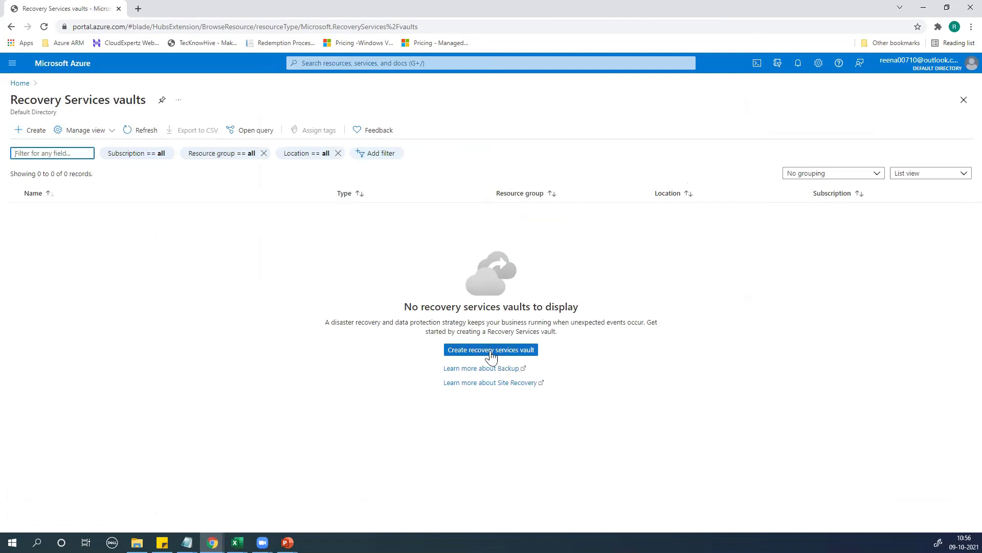
Step: Start a new Recovery Services vault in resource group Training_RG and name it Backup-Vault
left_click(33, 132)
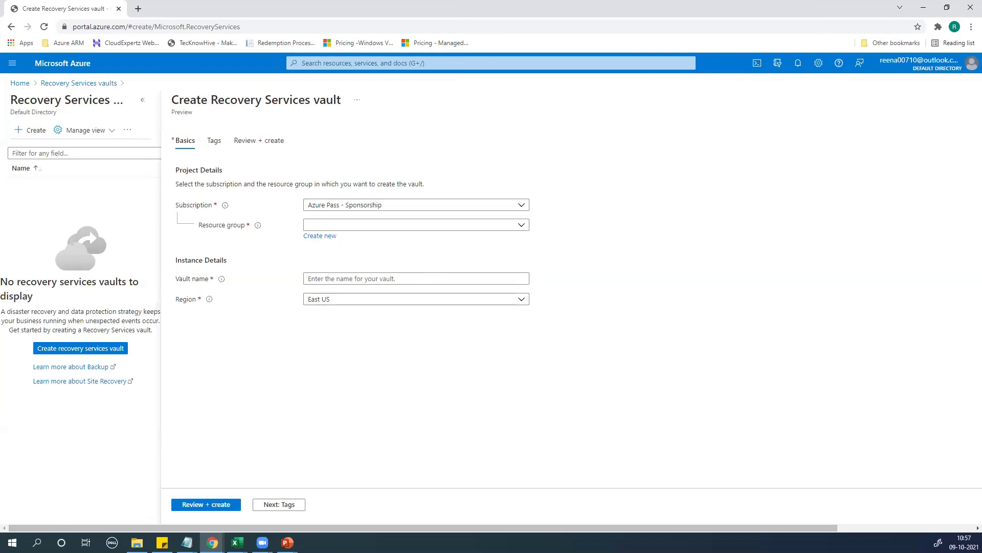
left_click(371, 230)
left_click(333, 273)
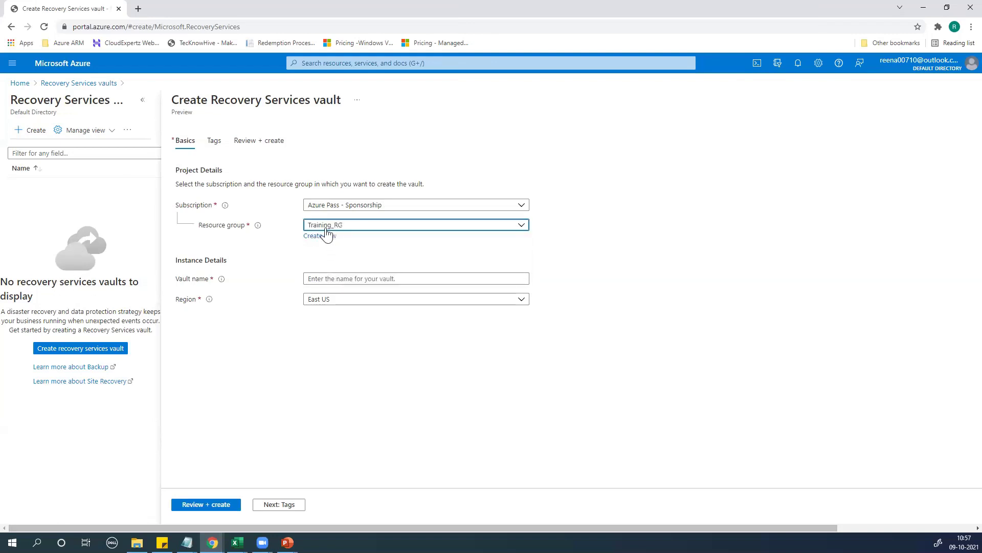
left_click(331, 279)
type("Back")
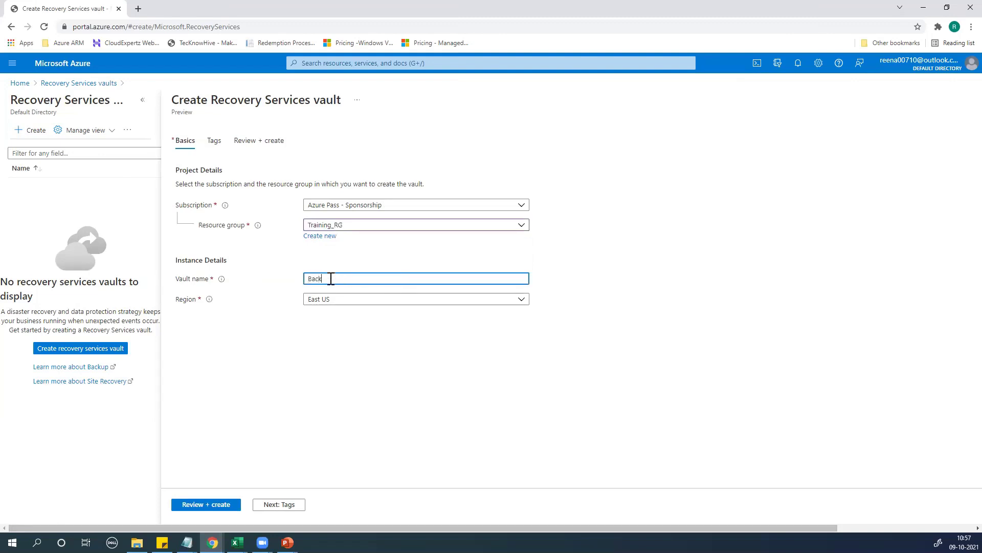
type("up-Vault")
left_click(360, 356)
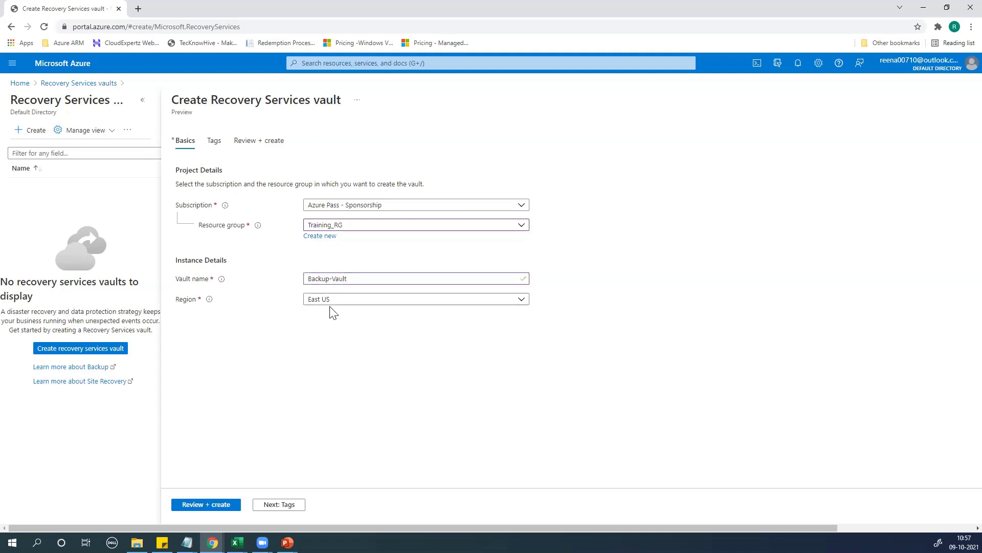
Step: Skip the tags, review the Backup-Vault summary, create the vault and open the deployed resource
left_click(279, 504)
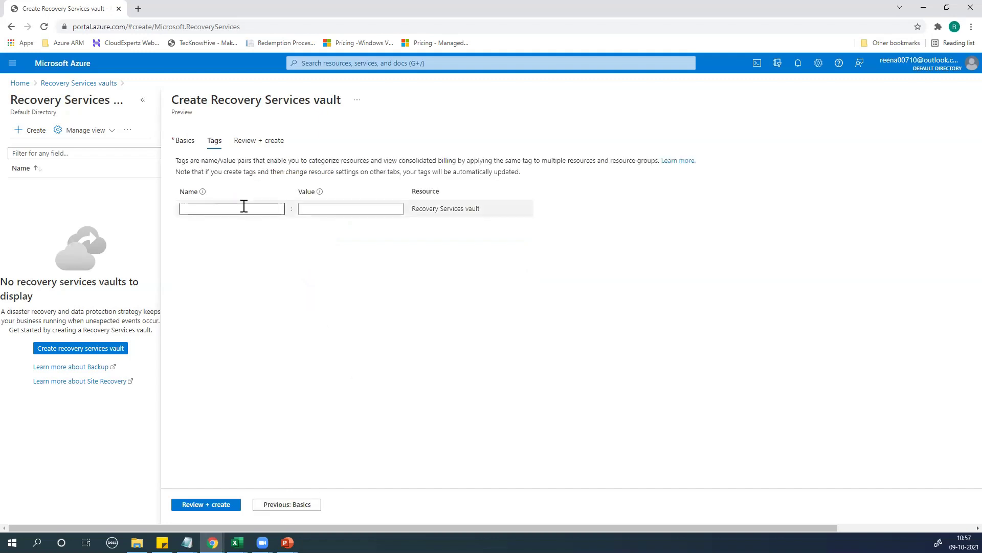
left_click(226, 505)
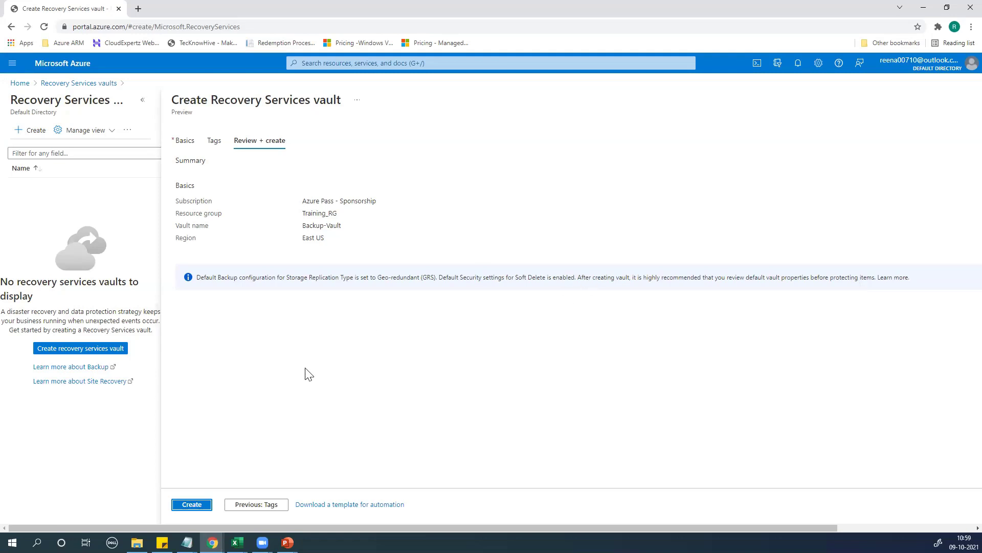
left_click_drag(302, 213, 325, 240)
left_click_drag(301, 237, 341, 246)
left_click(192, 505)
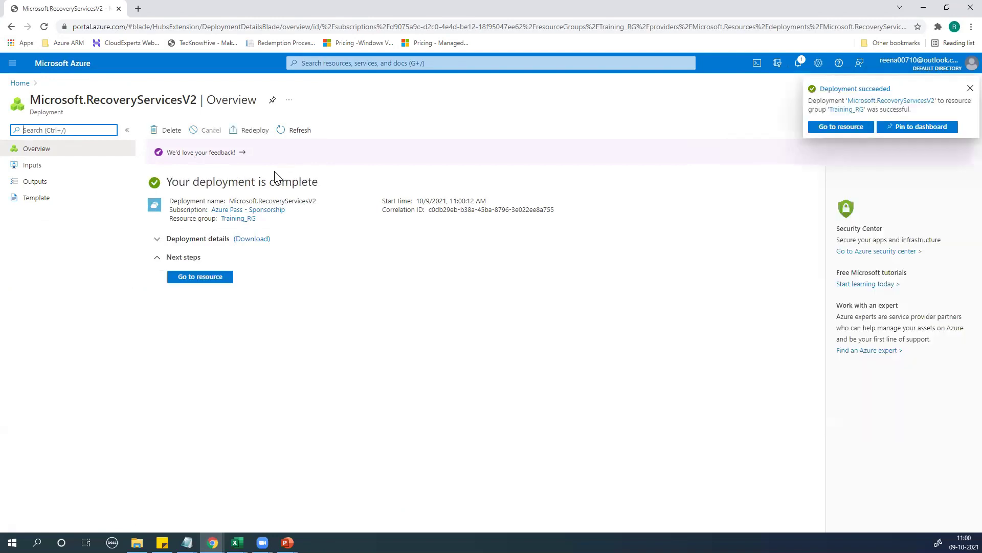
left_click(845, 129)
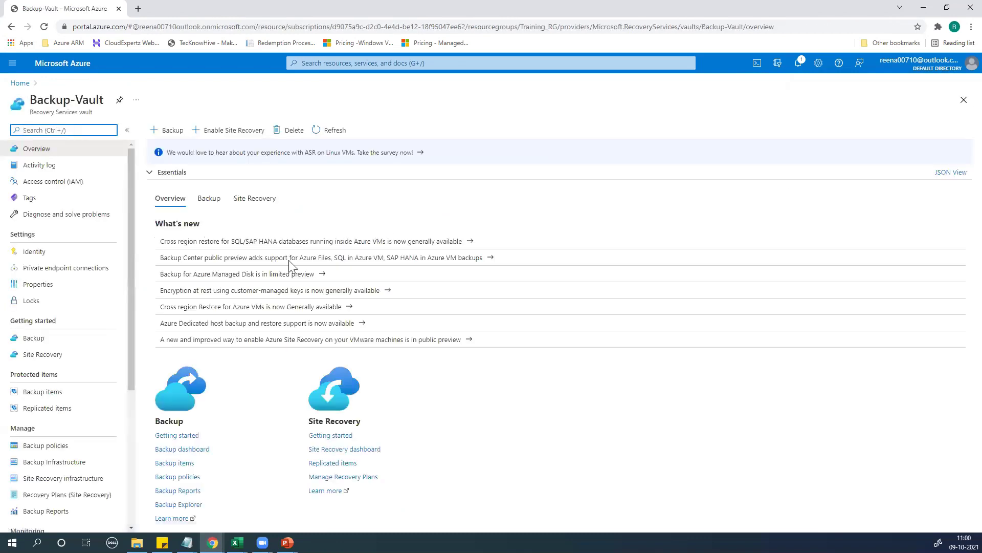
Step: Return to the Recovery Services vaults list and refresh it to check for the new vault
left_click(323, 64)
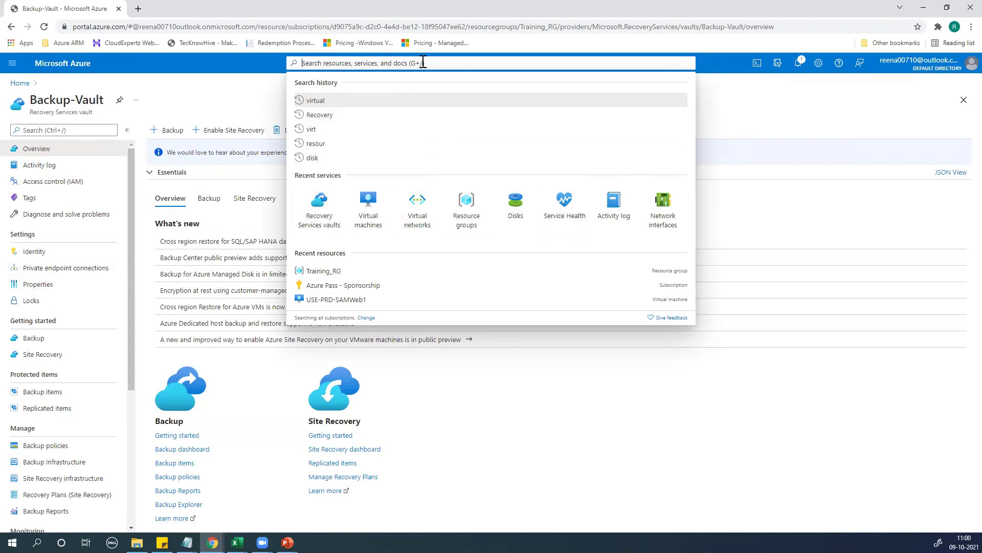
left_click(319, 202)
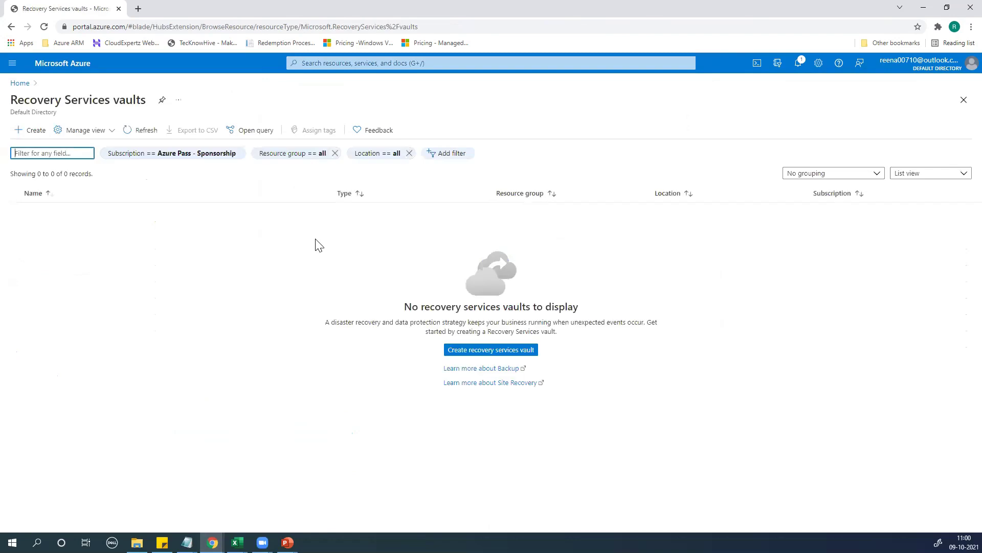
left_click(145, 132)
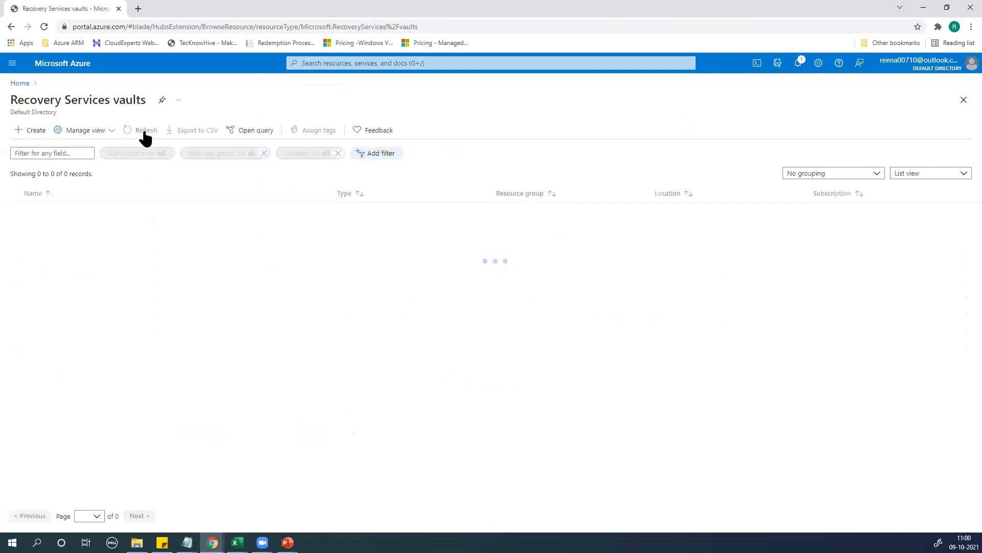
left_click(144, 132)
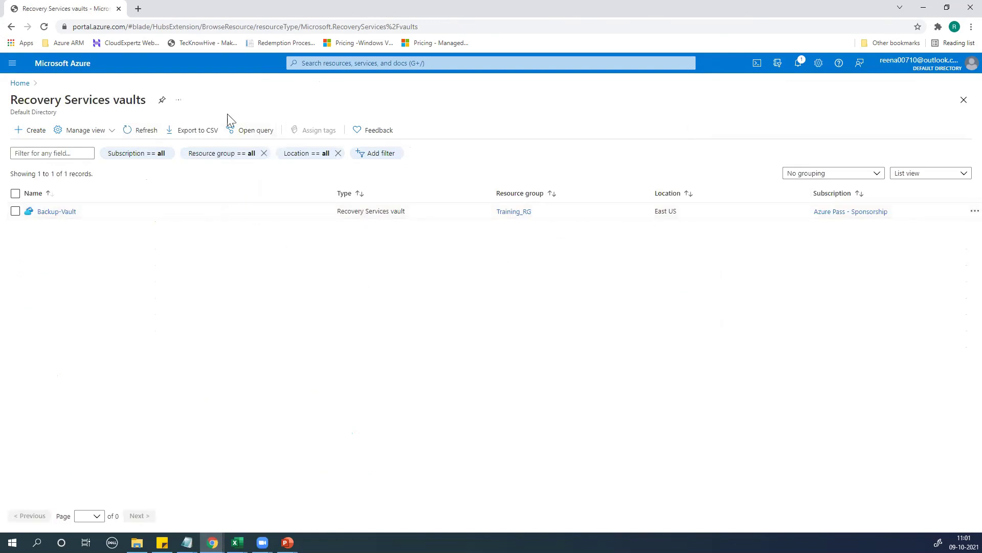
Step: Start a second Recovery Services vault in resource group Training_RG and name it DR-Vault
left_click(35, 135)
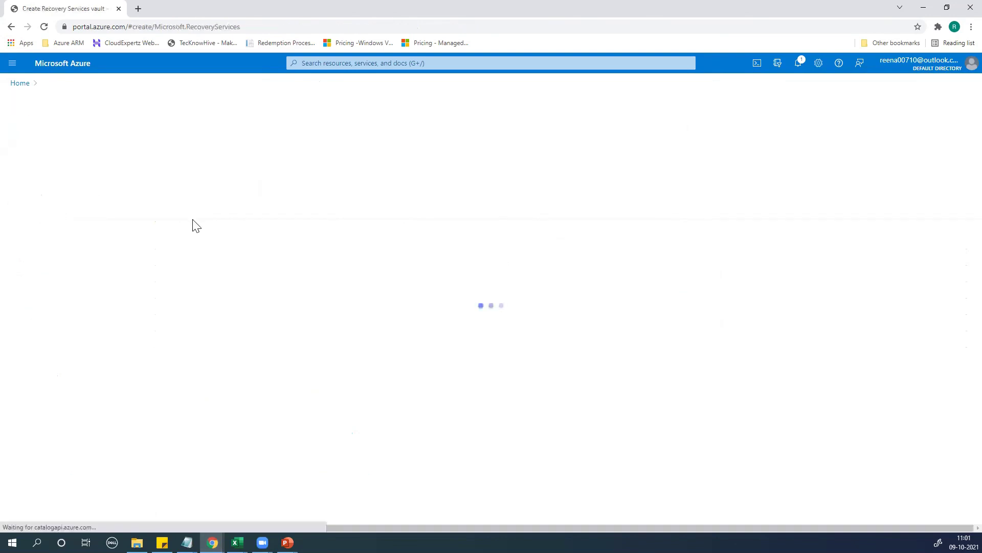
left_click(320, 226)
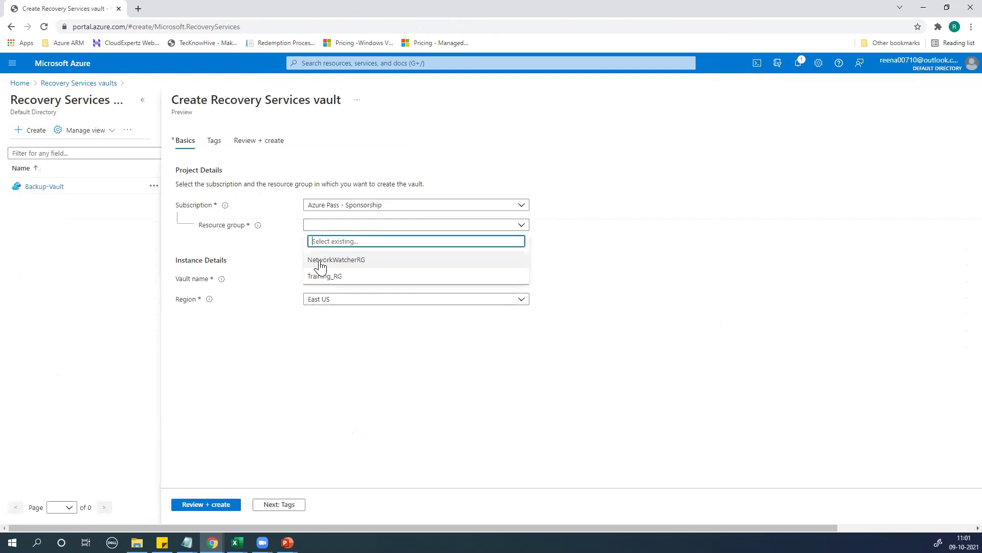
left_click(318, 276)
left_click(321, 281)
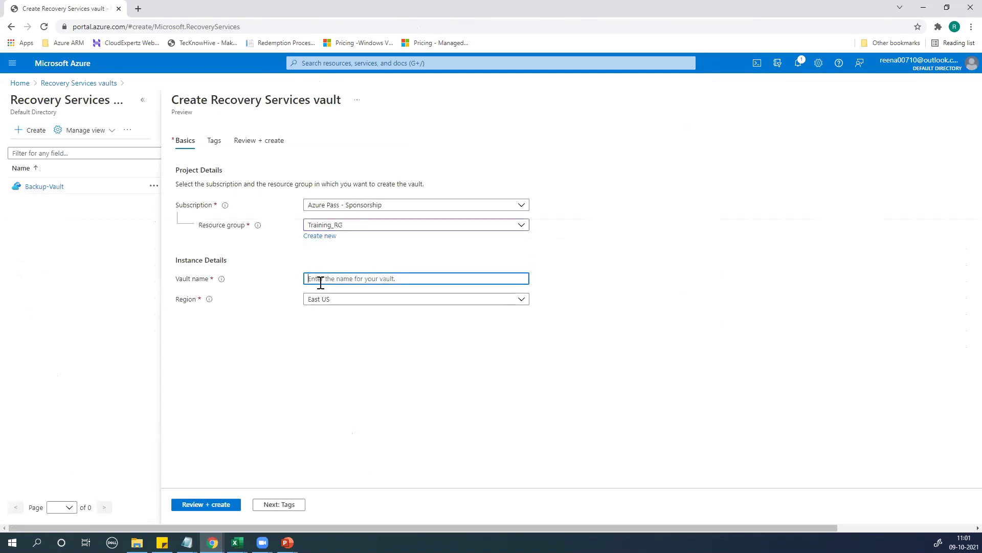
type("DR-Vau")
Step: Set the DR-Vault region to West US and reopen the list of regions
left_click(320, 307)
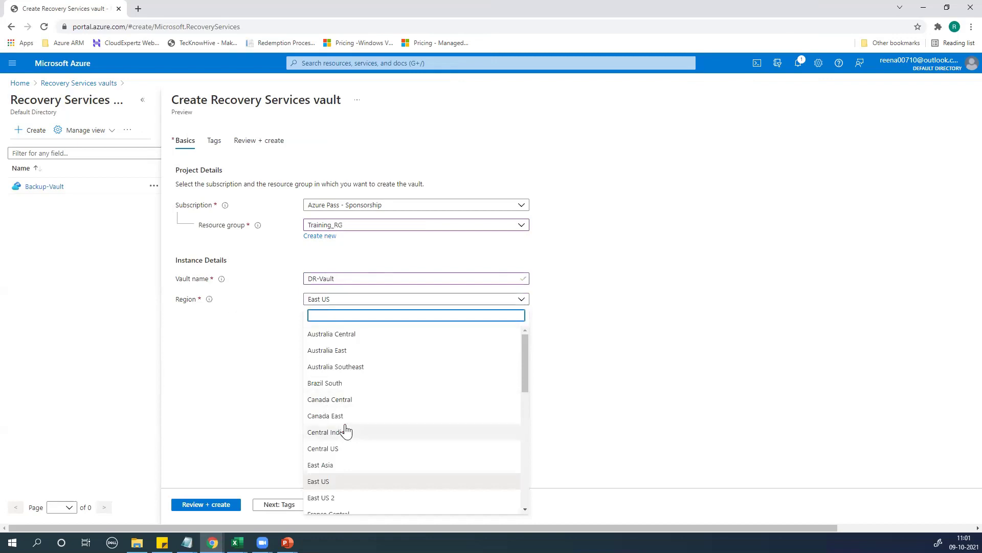
scroll(344, 430, "down", 2)
scroll(345, 434, "down", 5)
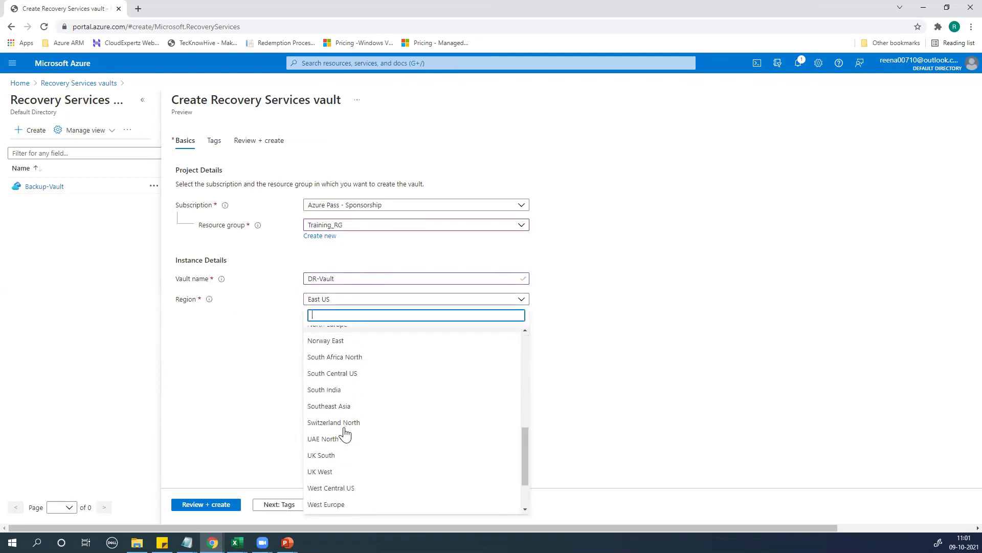
scroll(346, 434, "down", 1)
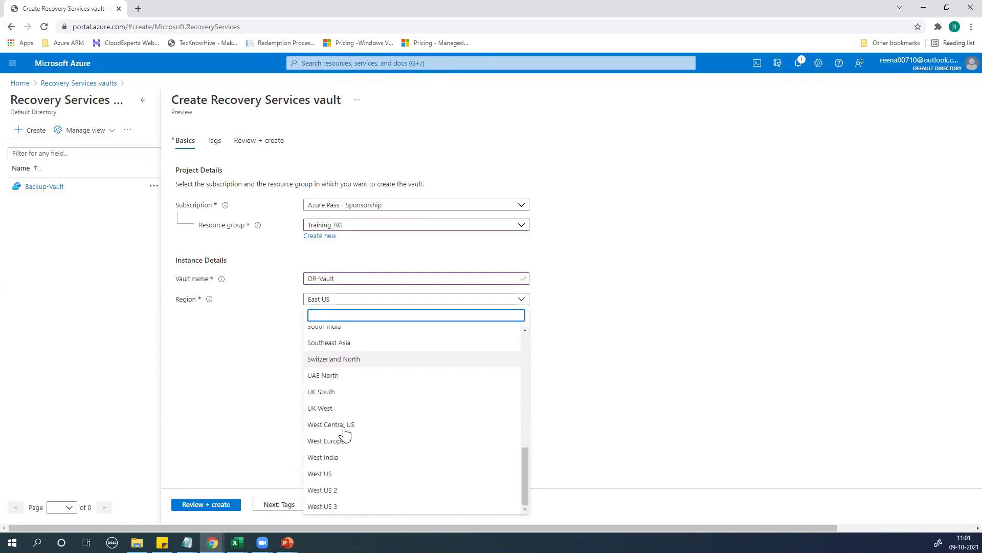
left_click(336, 476)
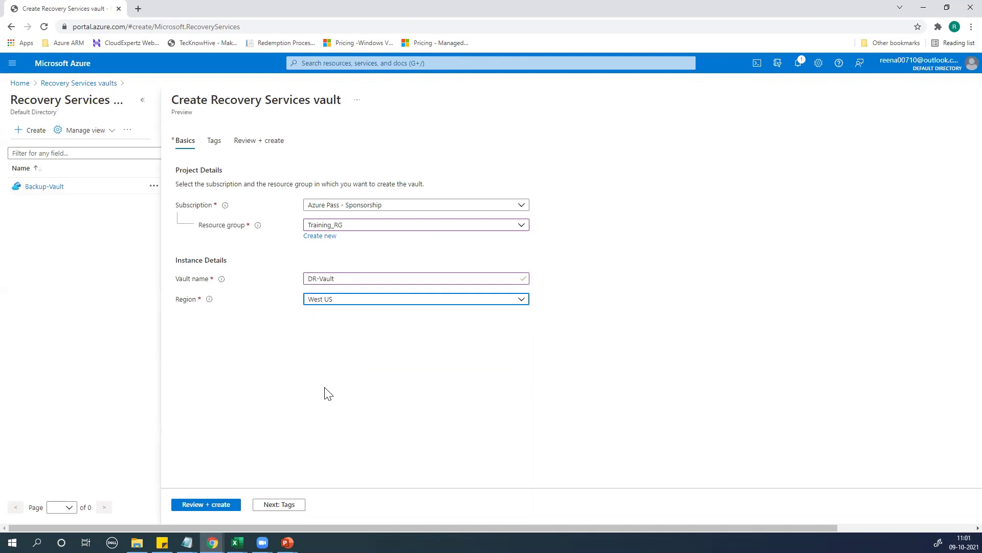
left_click(329, 301)
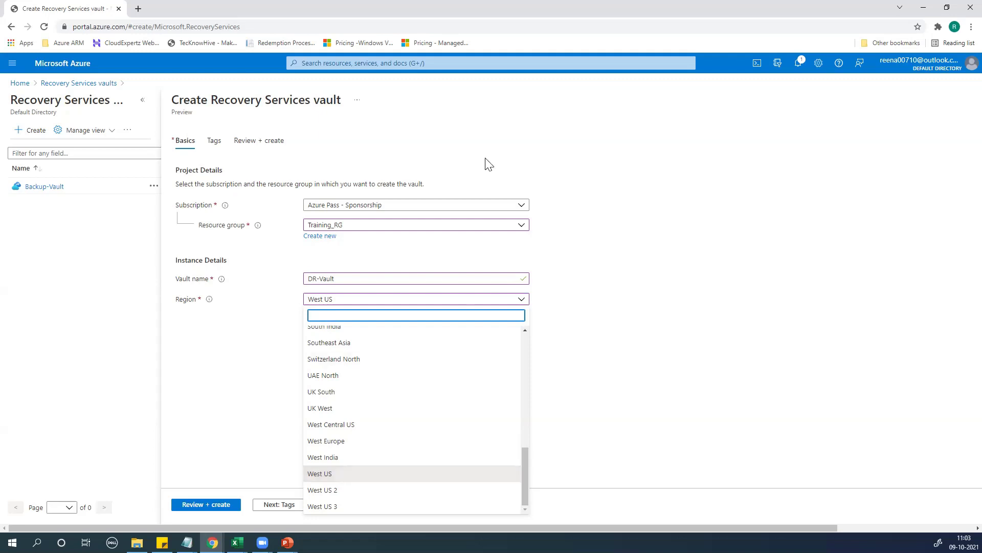
Step: Search the web for "azure regional pair" in a new browser tab
left_click(137, 9)
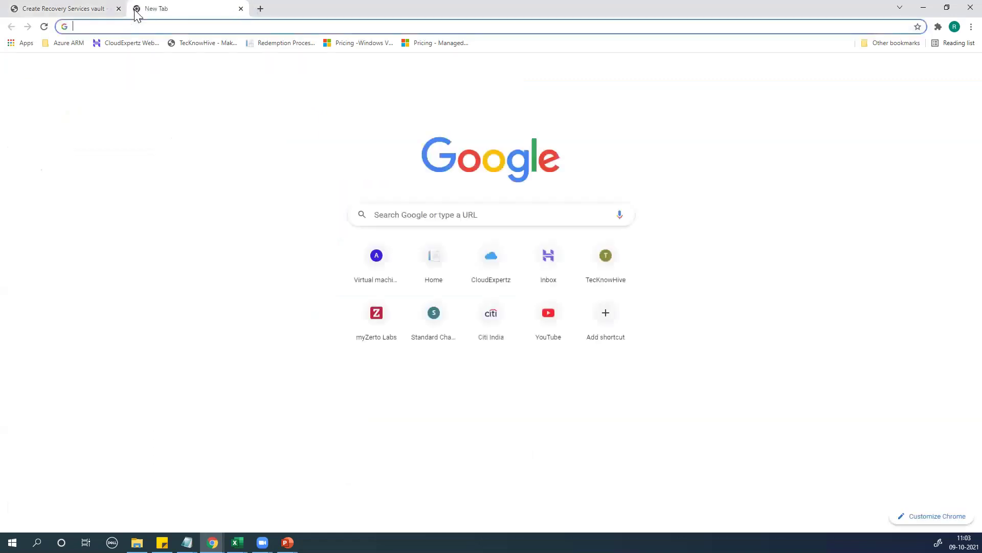
type("azure regional pair")
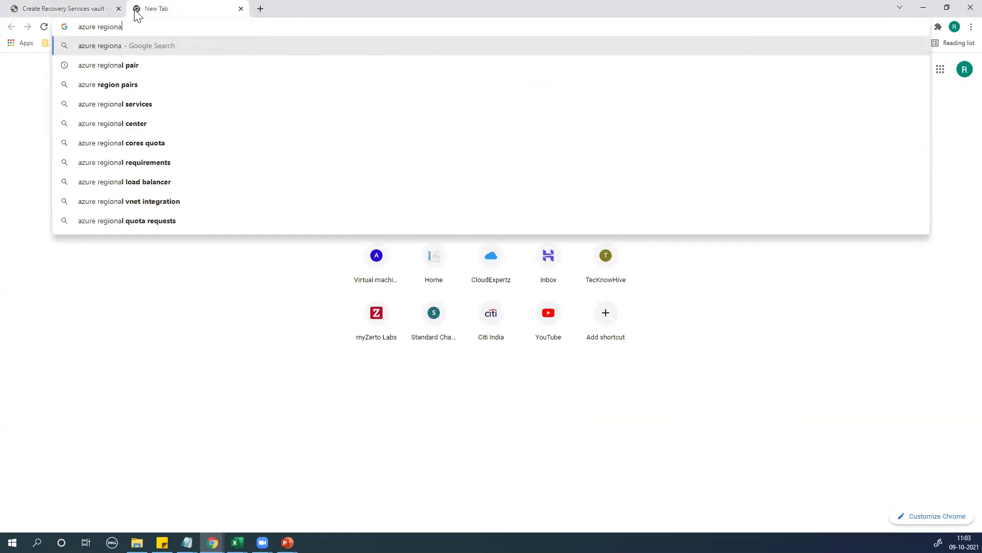
key("Return")
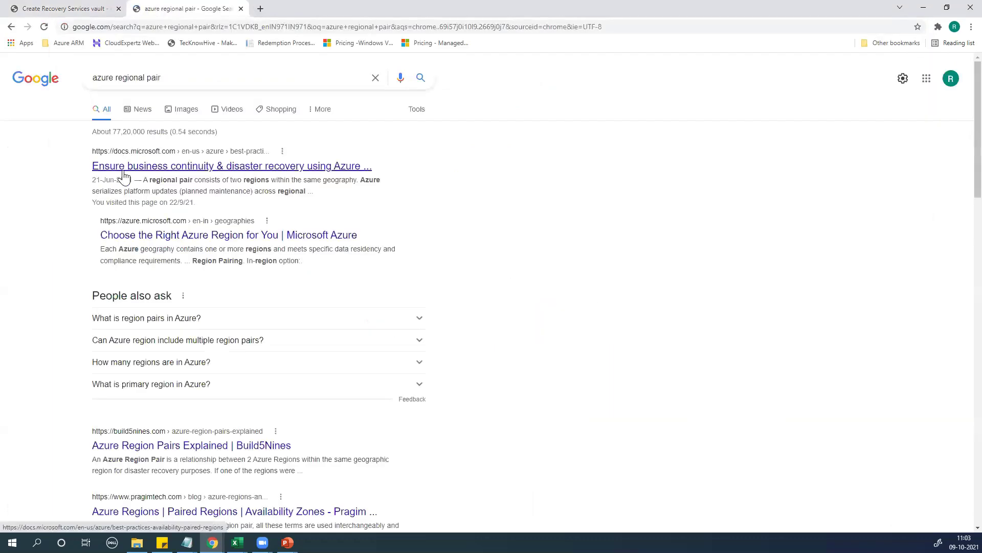
Step: Open the Microsoft Docs article on Azure paired regions and go to its Azure Regional Pairs table
left_click(246, 166)
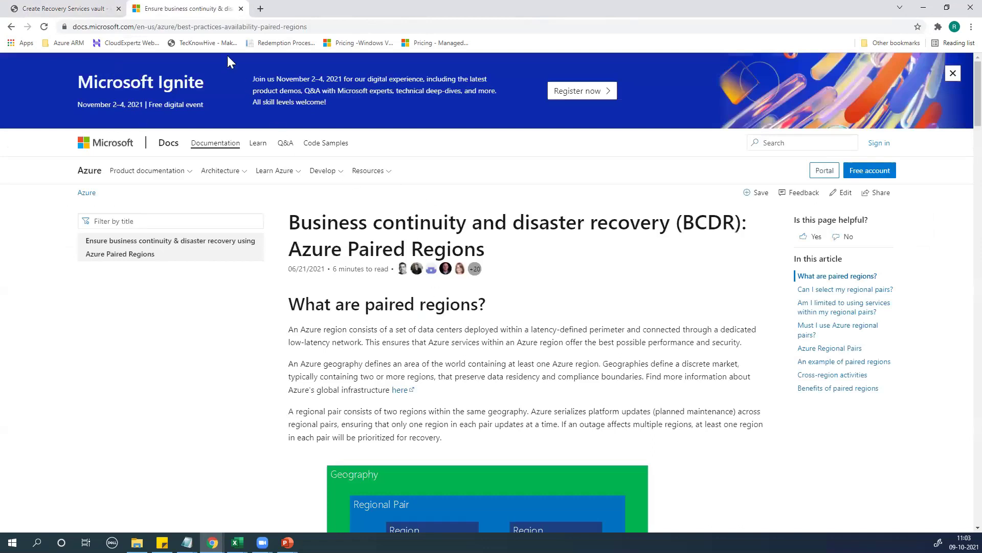
left_click(230, 26)
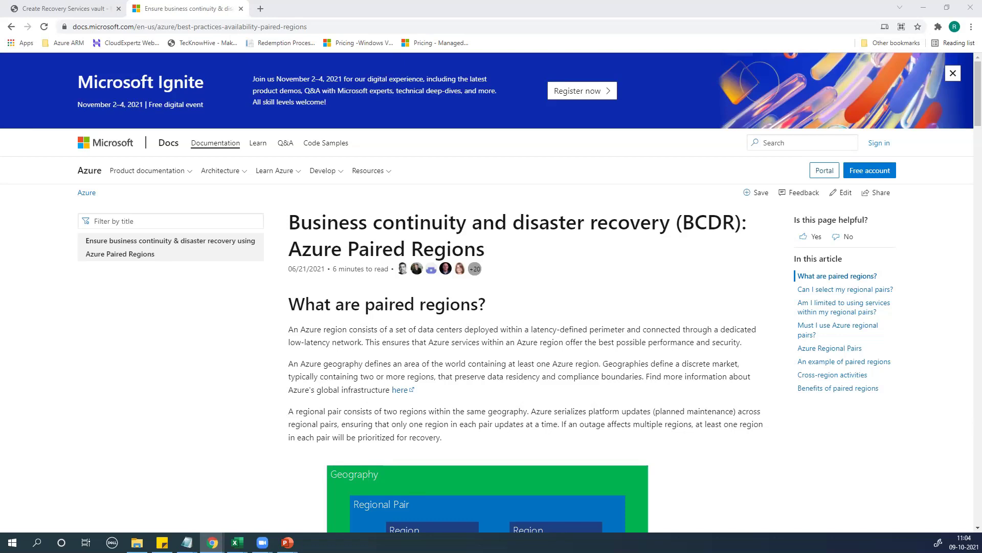
scroll(188, 340, "down", 3)
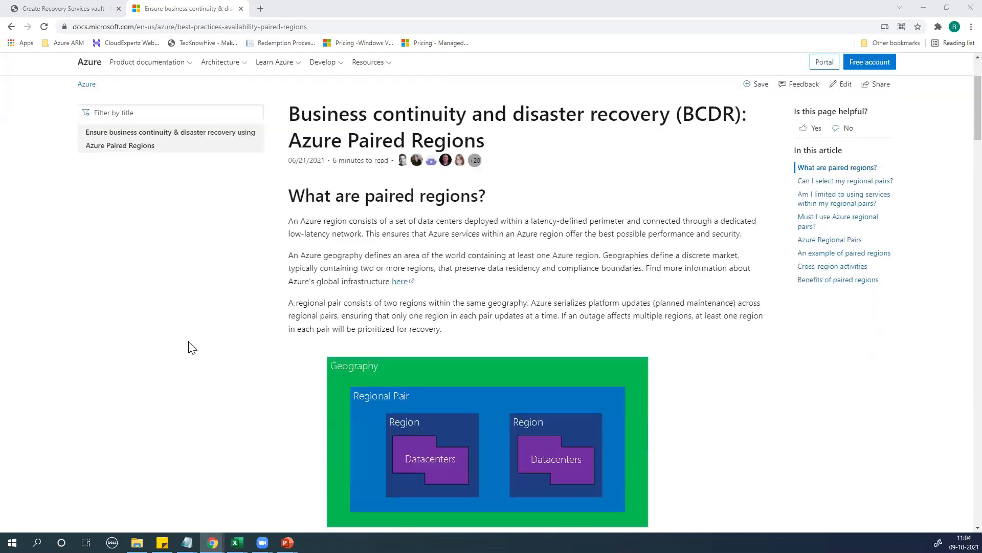
scroll(188, 335, "down", 10)
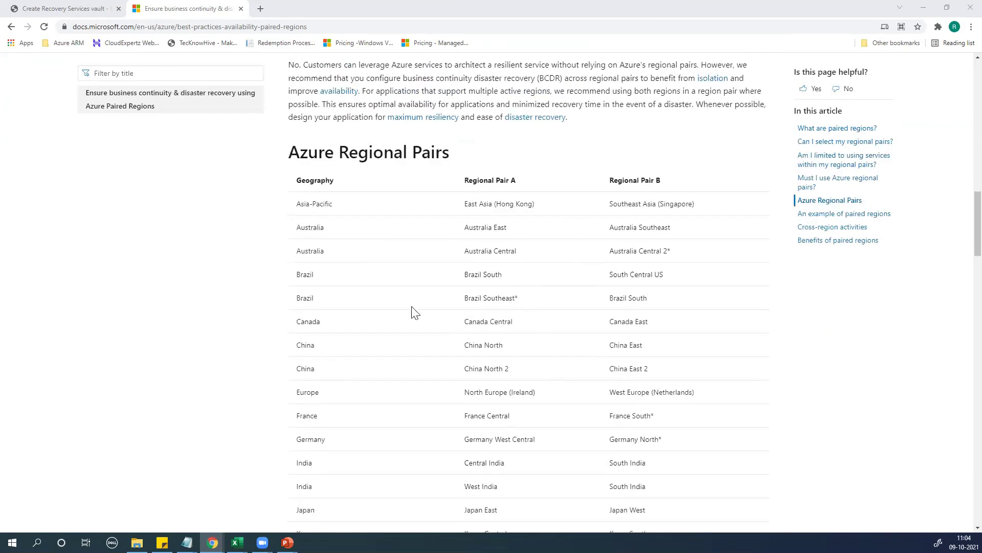
scroll(405, 302, "down", 2)
scroll(399, 299, "down", 3)
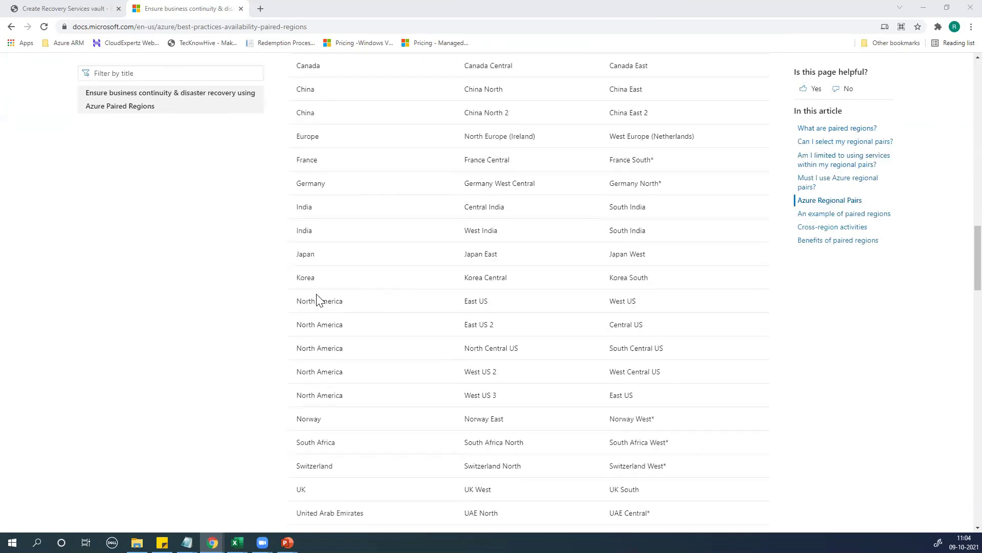
Step: Compare the North America pairs East US–West US and East US 2–Central US in the regional pairs table, highlighting their region names
left_click_drag(318, 285, 651, 307)
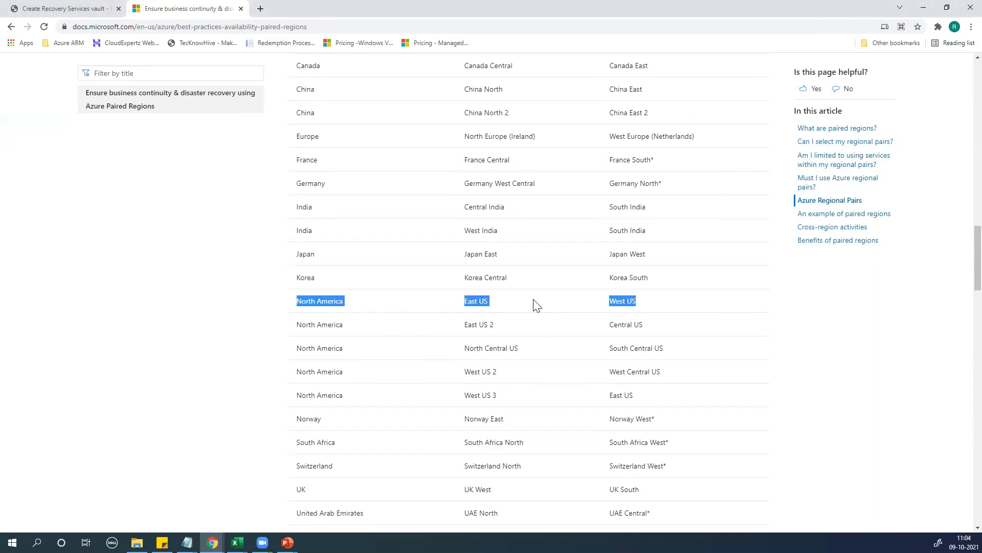
scroll(502, 220, "up", 2)
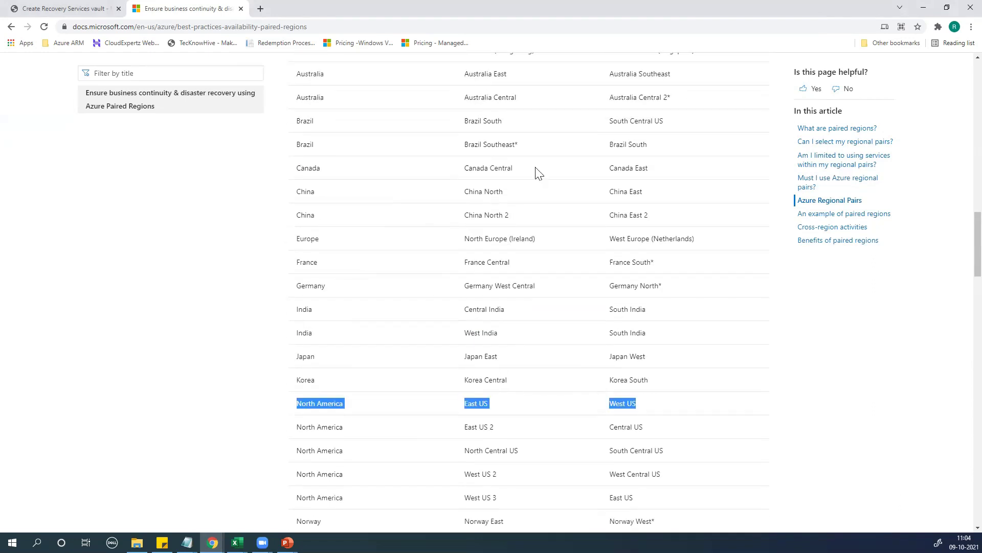
scroll(601, 328, "down", 4)
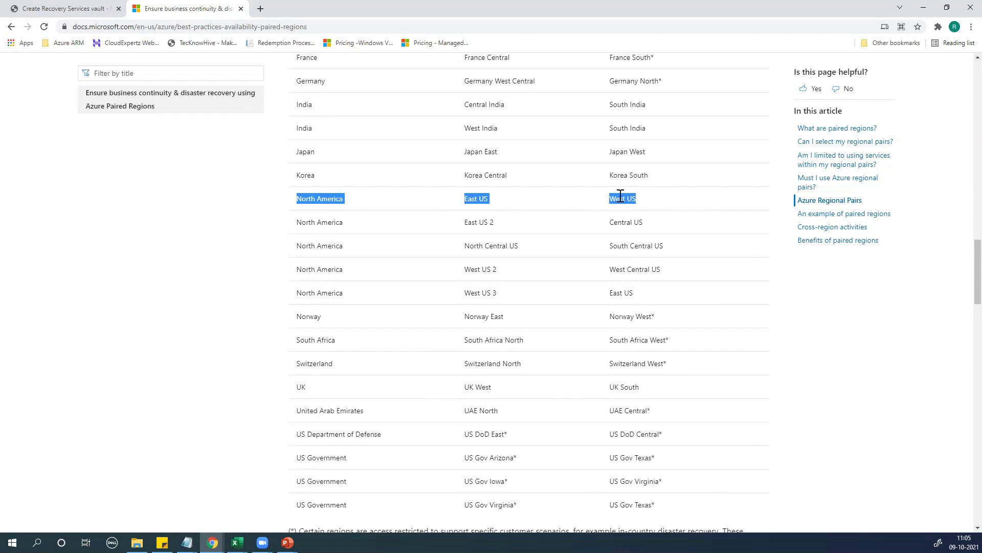
left_click_drag(609, 225, 640, 226)
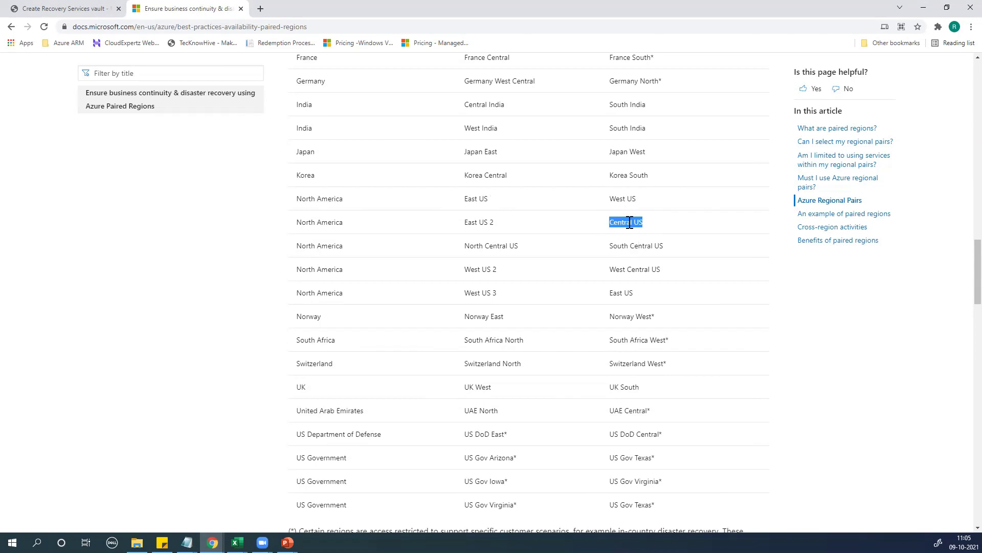
left_click_drag(464, 222, 494, 224)
left_click_drag(464, 199, 488, 199)
left_click_drag(609, 223, 644, 223)
left_click_drag(611, 198, 637, 199)
left_click_drag(464, 200, 489, 201)
Step: Review the article's explanation of paired regions and recheck West US as the pair of East US in the table
scroll(555, 321, "up", 9)
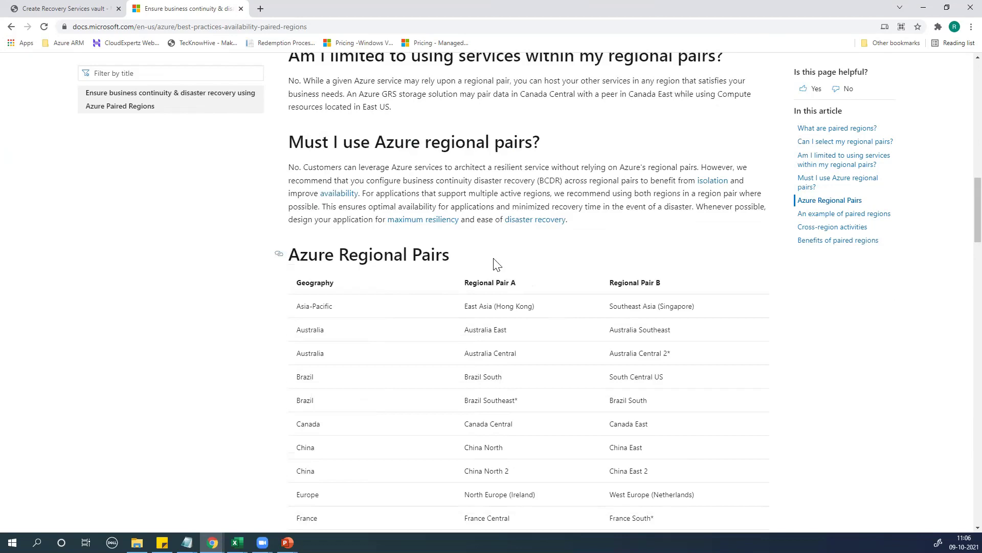
scroll(496, 264, "up", 5)
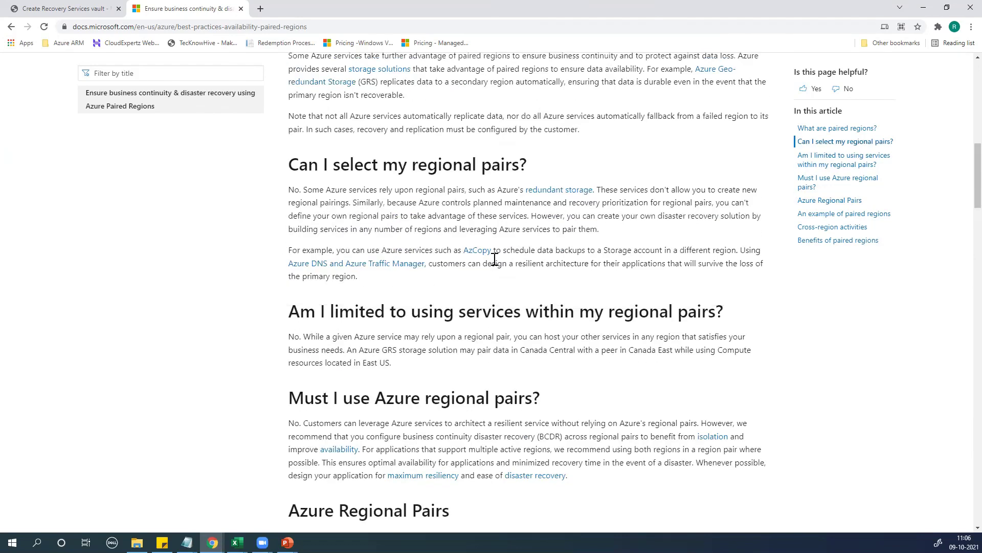
scroll(495, 259, "down", 9)
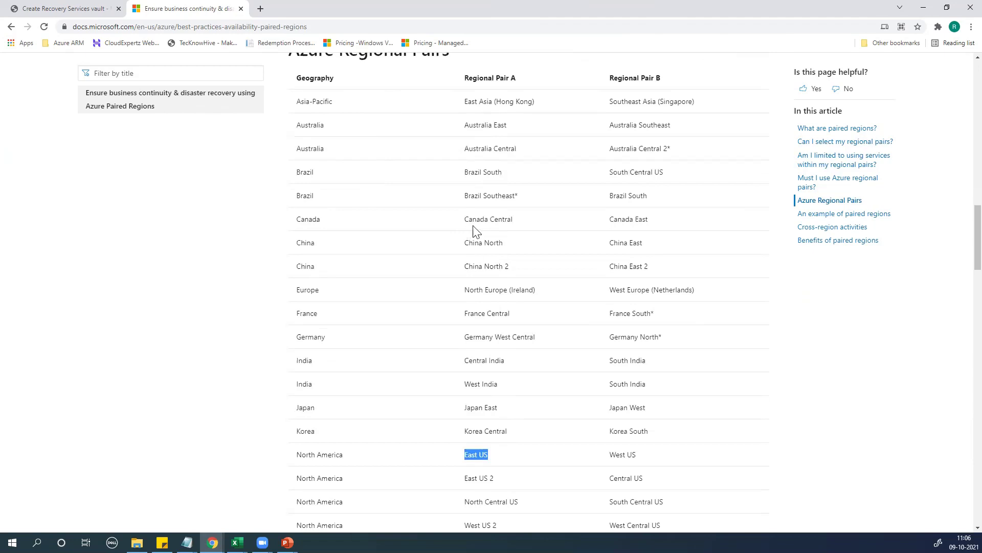
scroll(607, 441, "down", 2)
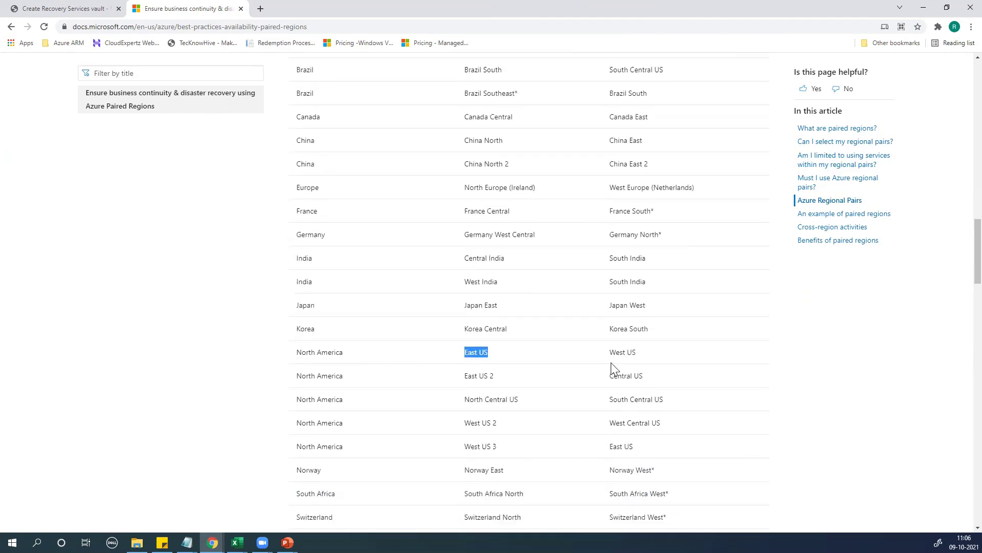
left_click_drag(610, 352, 632, 352)
scroll(622, 456, "down", 2)
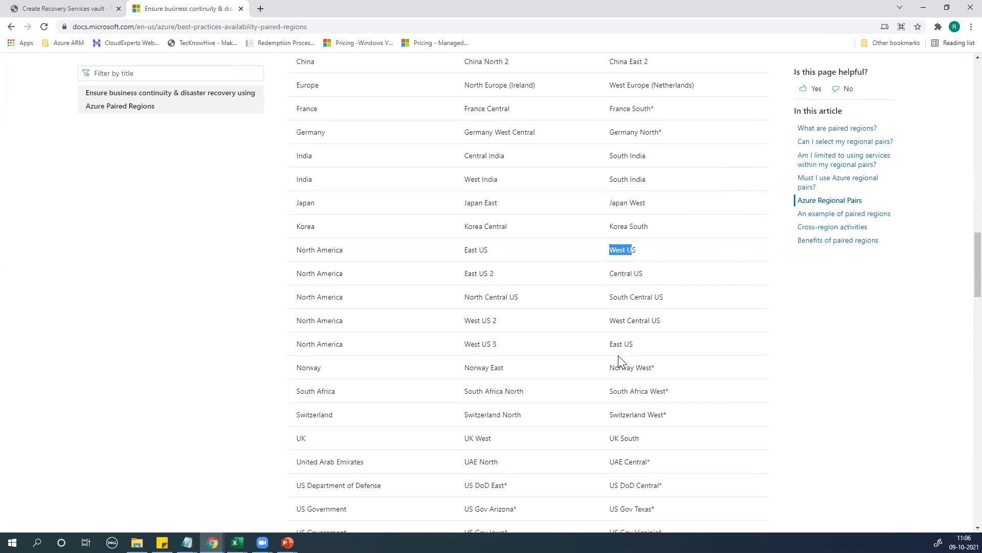
scroll(618, 355, "up", 1)
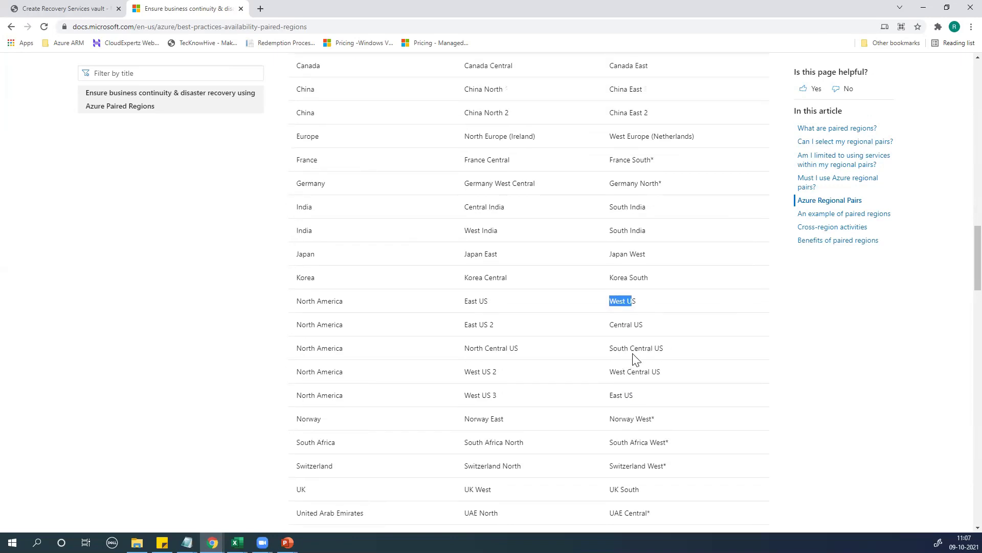
scroll(632, 358, "up", 15)
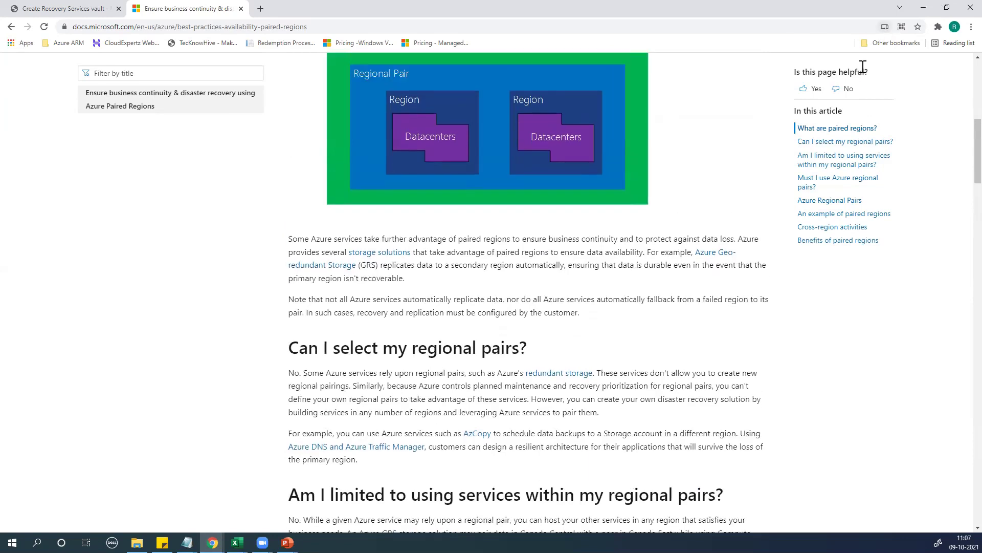
scroll(862, 65, "up", 4)
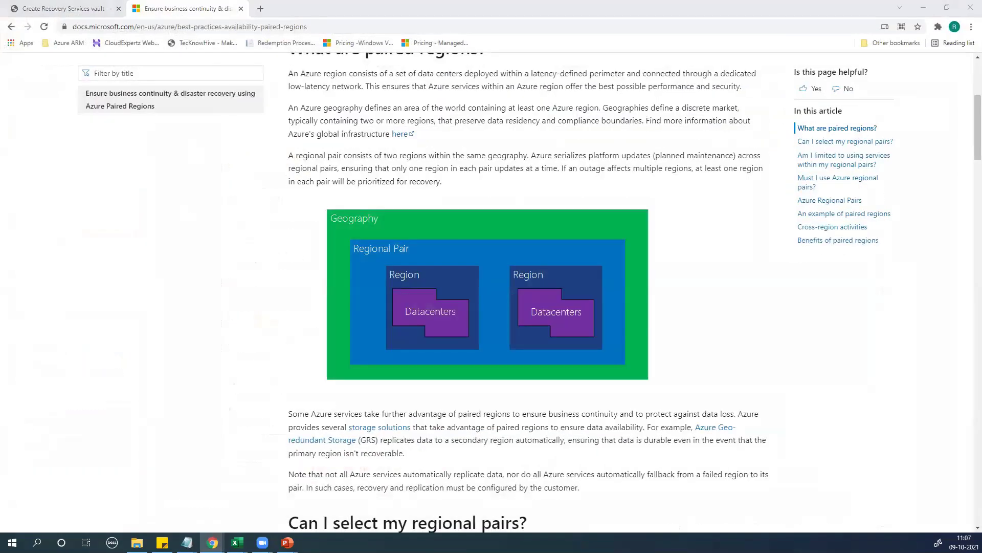
Step: Back in the Azure portal, choose West US as the DR-Vault region and create the vault without tags
left_click(35, 7)
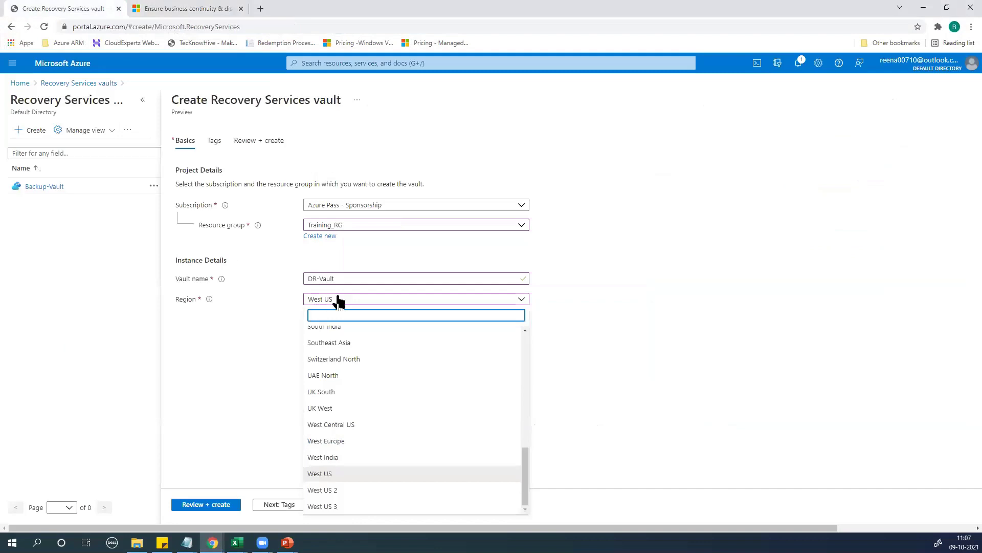
left_click(324, 473)
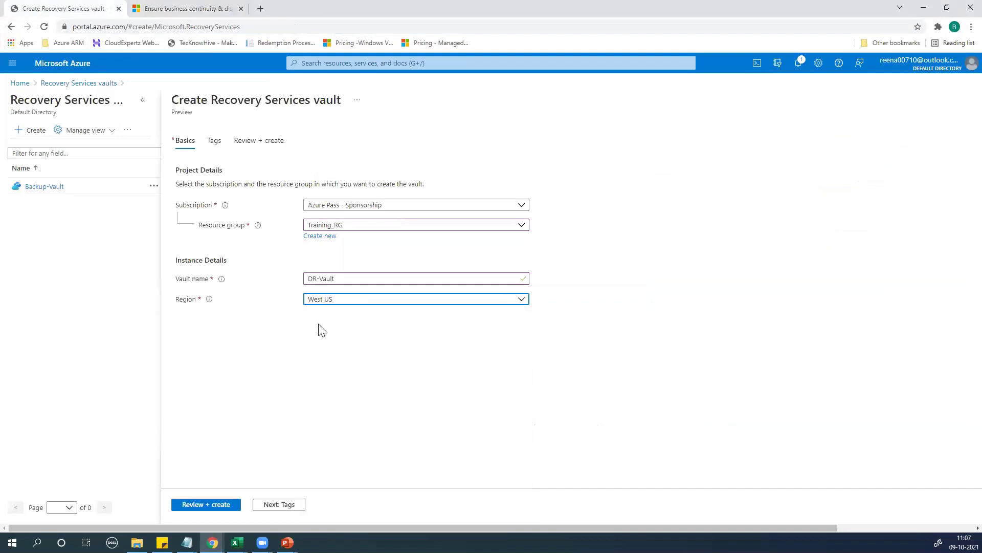
left_click(288, 505)
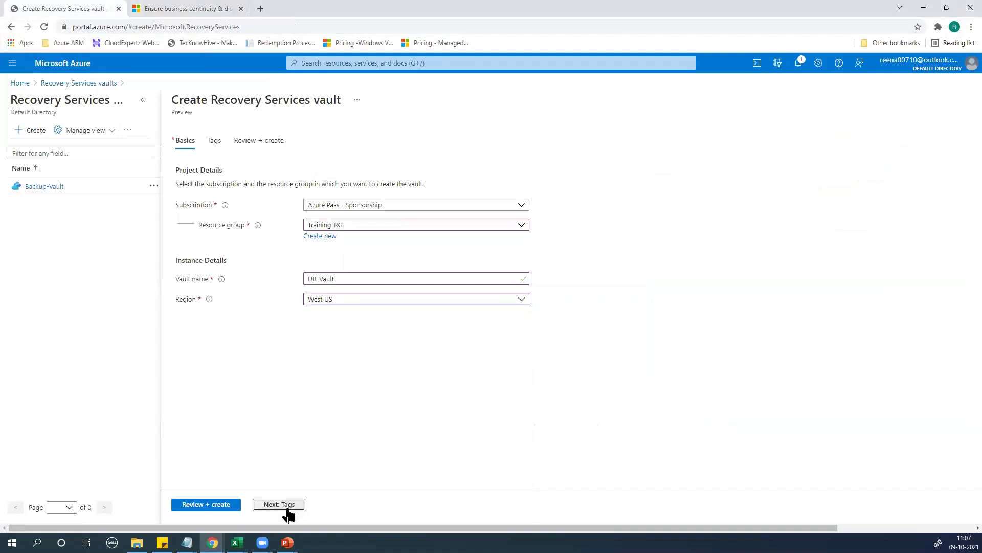
left_click(291, 505)
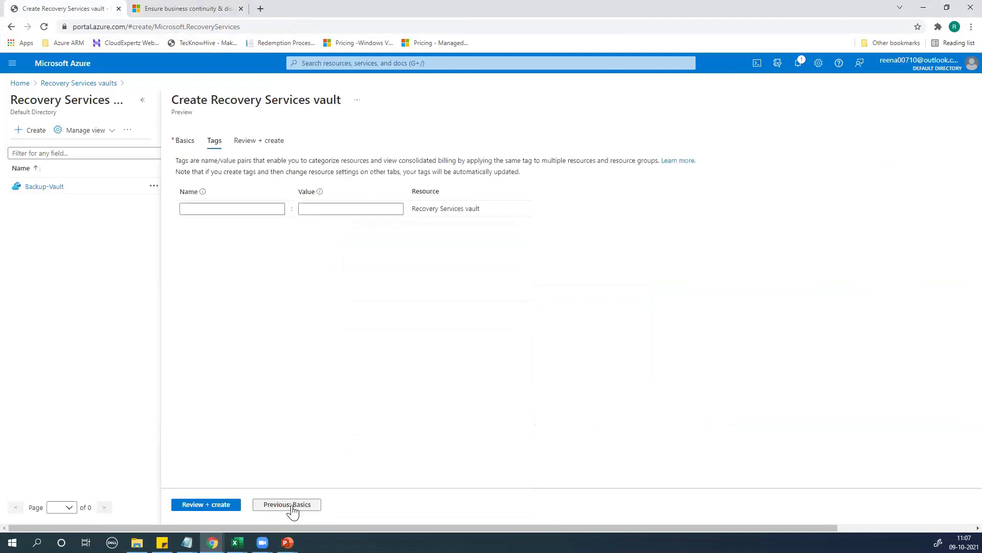
left_click(221, 506)
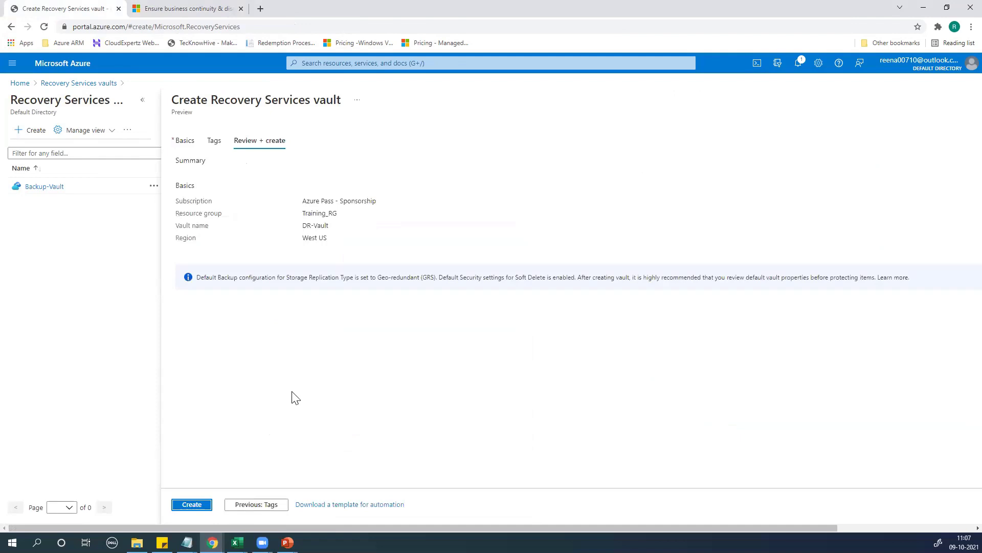
left_click(192, 506)
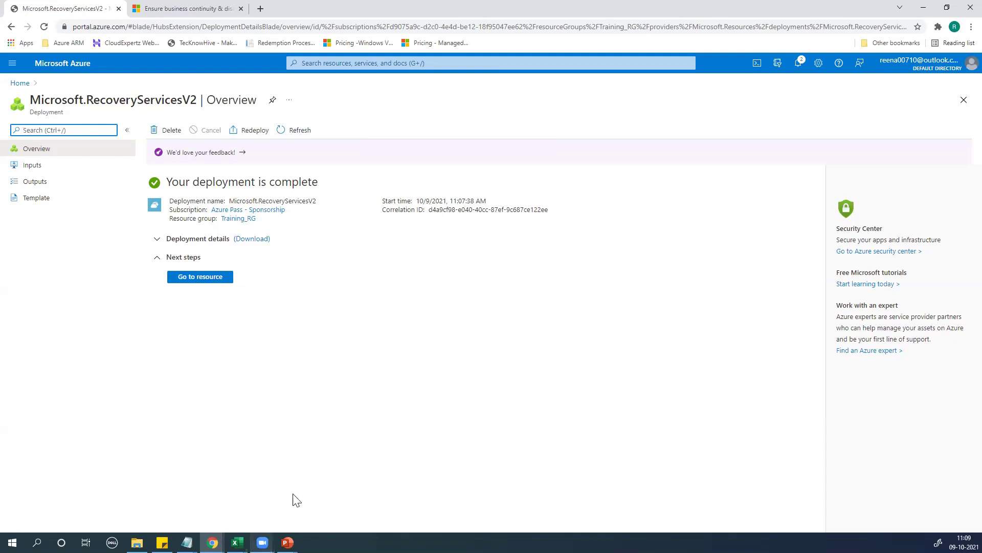
Step: Leave the completed deployment and open the Recovery Services vaults list from the portal home page
left_click(193, 279)
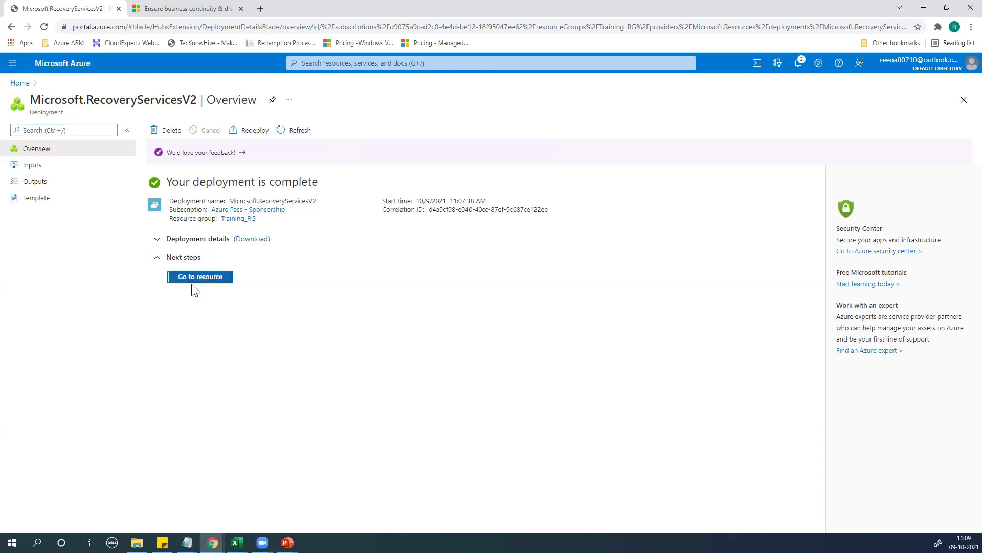
left_click(61, 83)
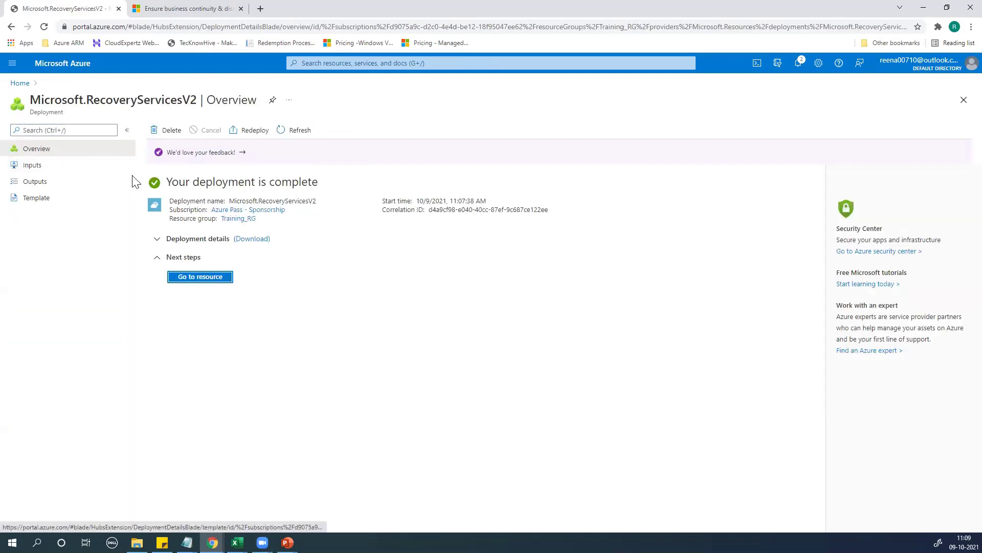
left_click(20, 83)
left_click(286, 141)
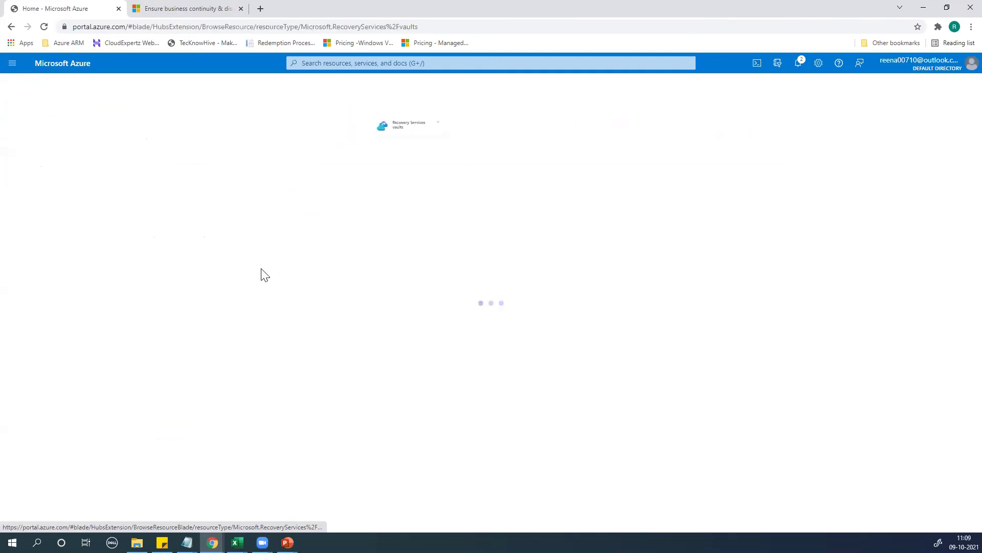